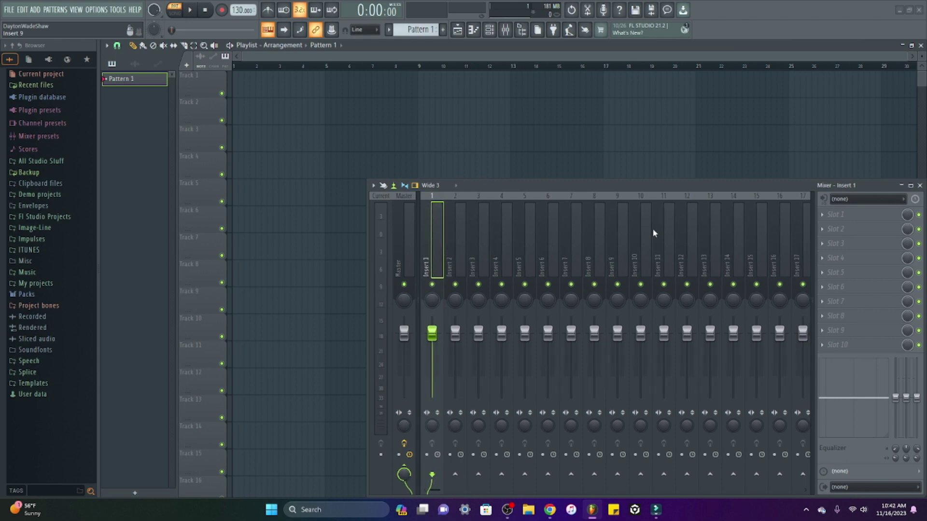
Route mixer Insert 1's audio input to In 1 and accept external-input-only mode.
click(867, 202)
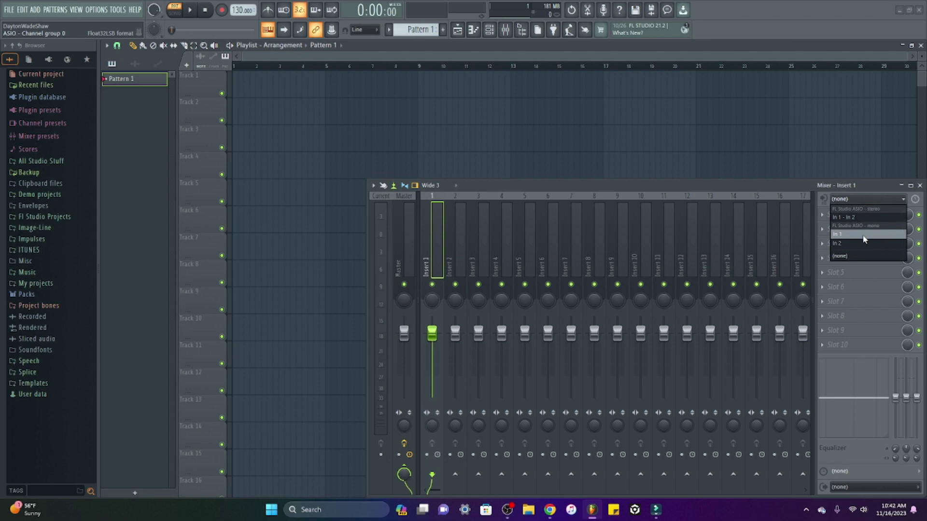
click(864, 235)
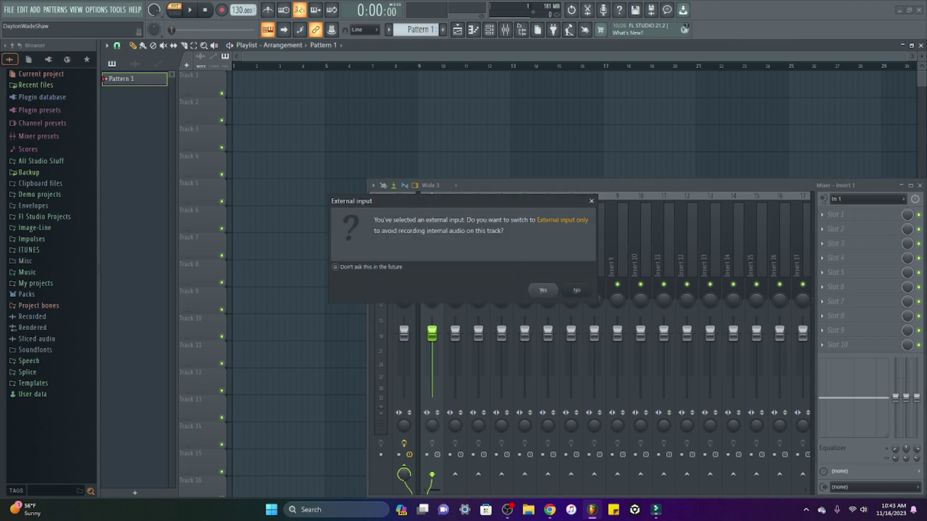
click(542, 291)
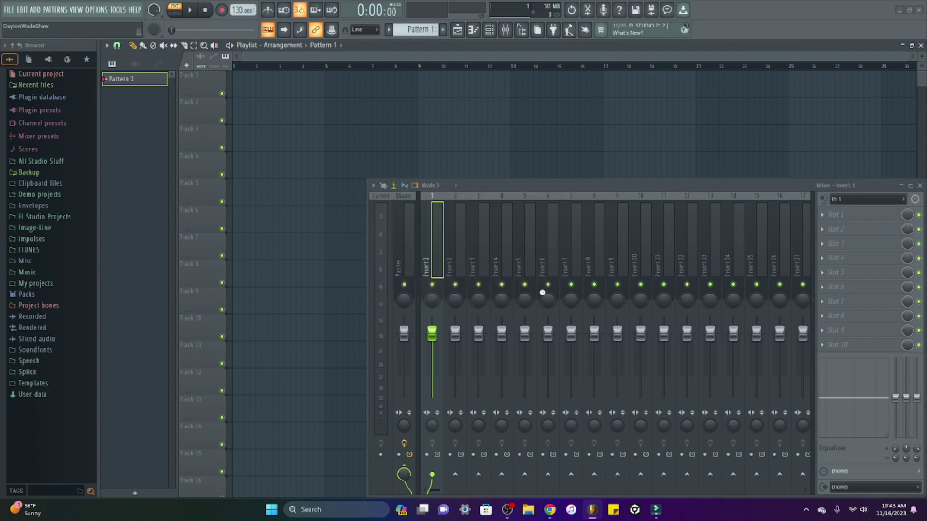
Toggle Insert 1's disk-record arm off again and load Maximus into an empty FX slot.
click(427, 455)
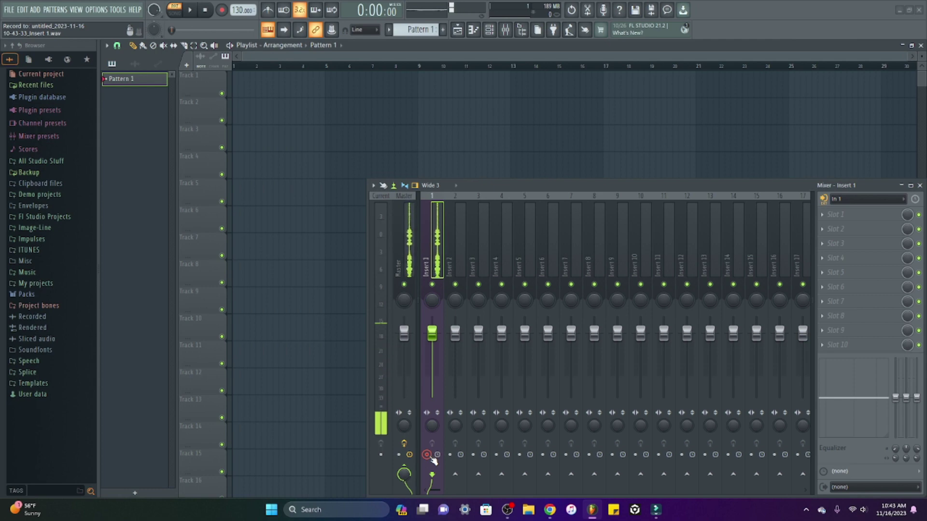
click(427, 455)
click(837, 345)
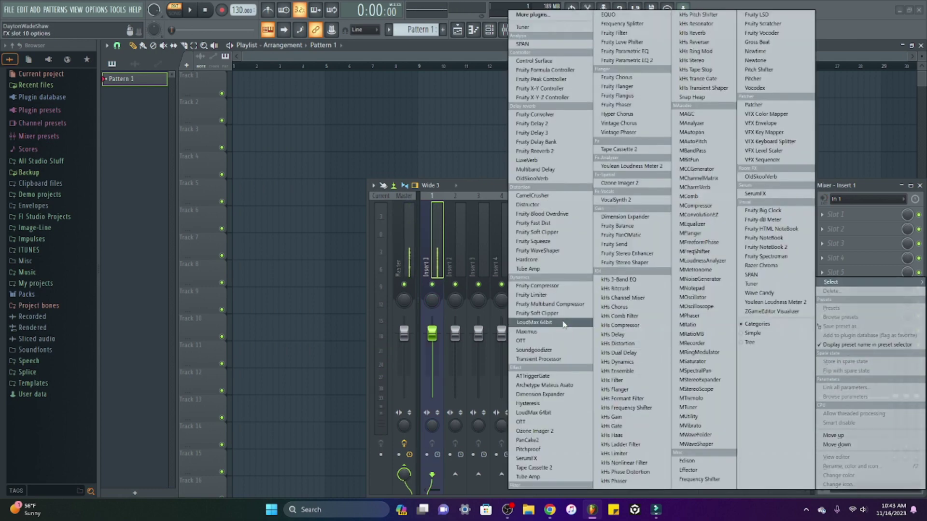
click(529, 331)
Slightly lower the Maximus envelope knee point, then toggle Insert 1's disk recording on and off.
click(328, 388)
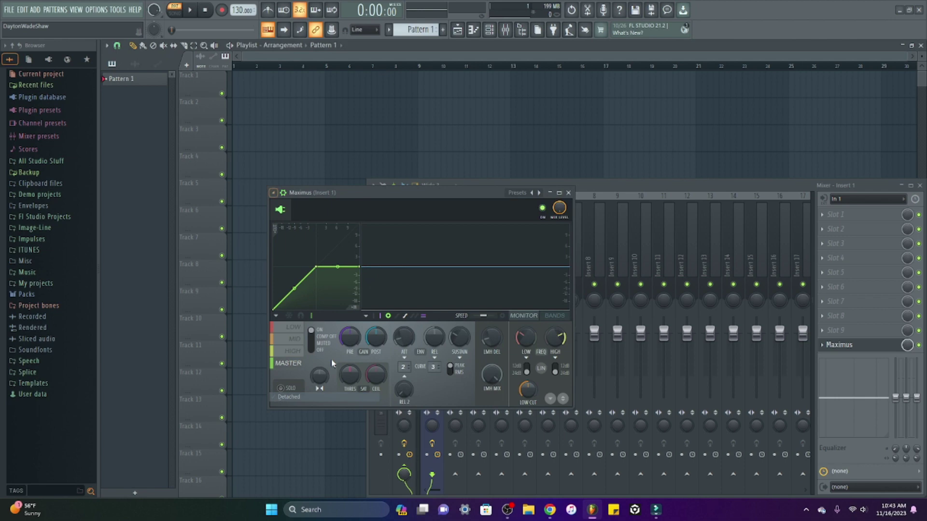
drag(354, 190, 273, 175)
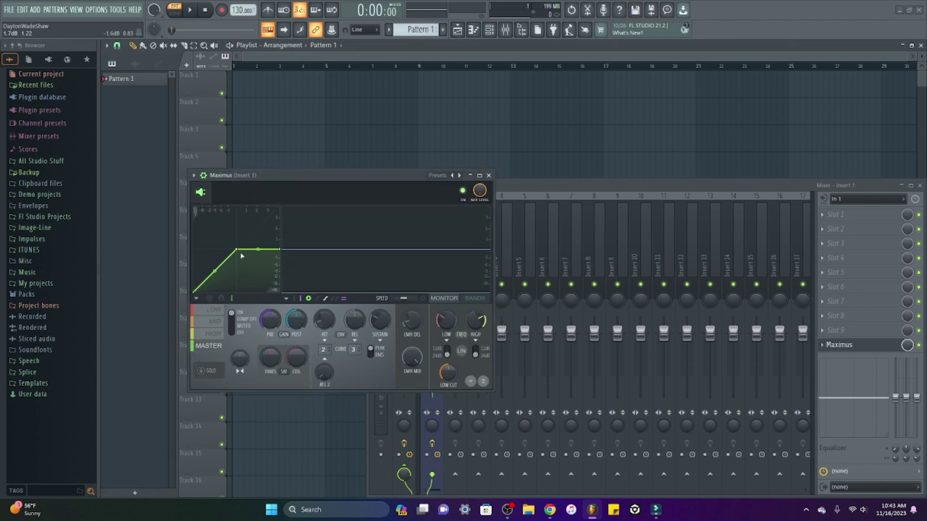
drag(236, 249, 279, 258)
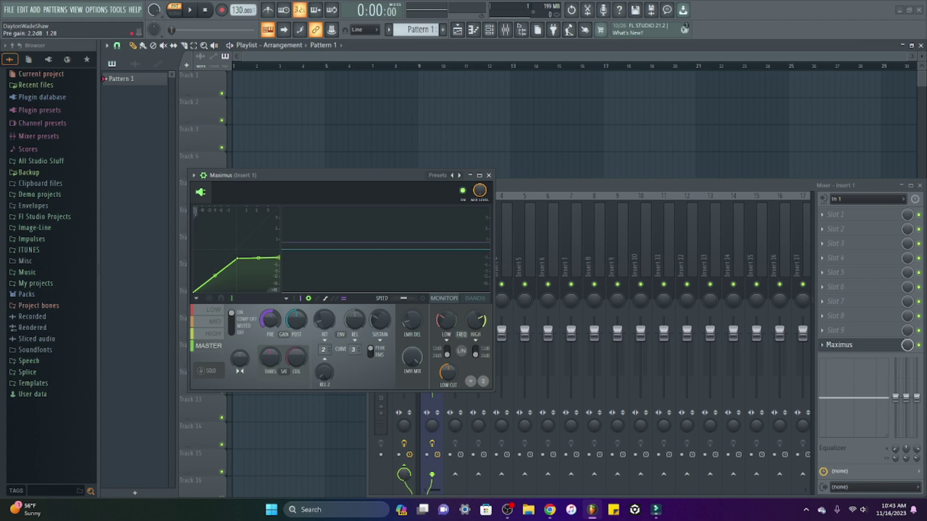
click(488, 176)
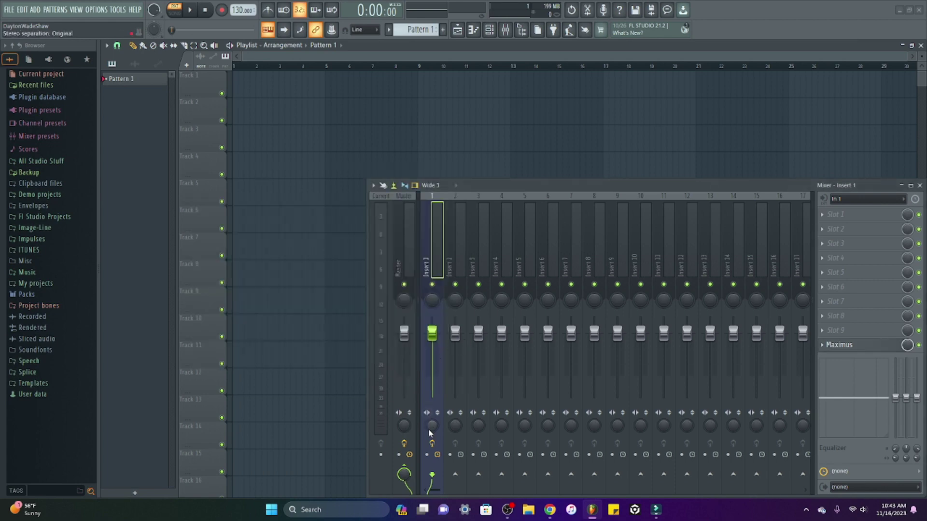
click(434, 455)
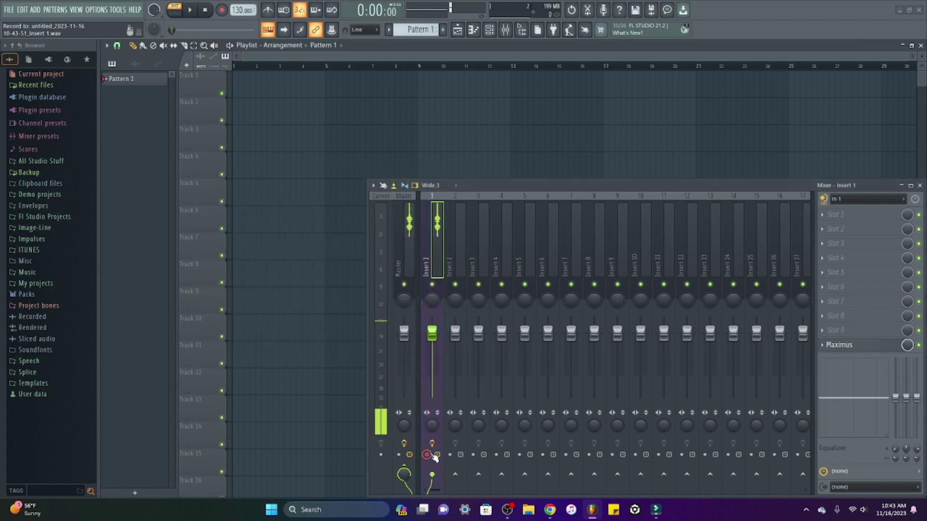
click(433, 456)
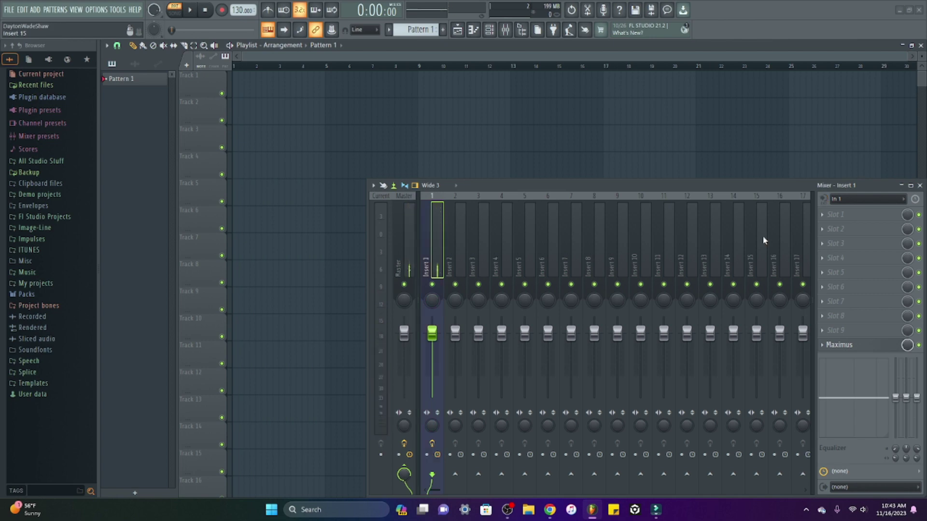
Load Edison into Insert 1's first slot, detach its window, and arm Insert 1 for disk recording.
click(858, 220)
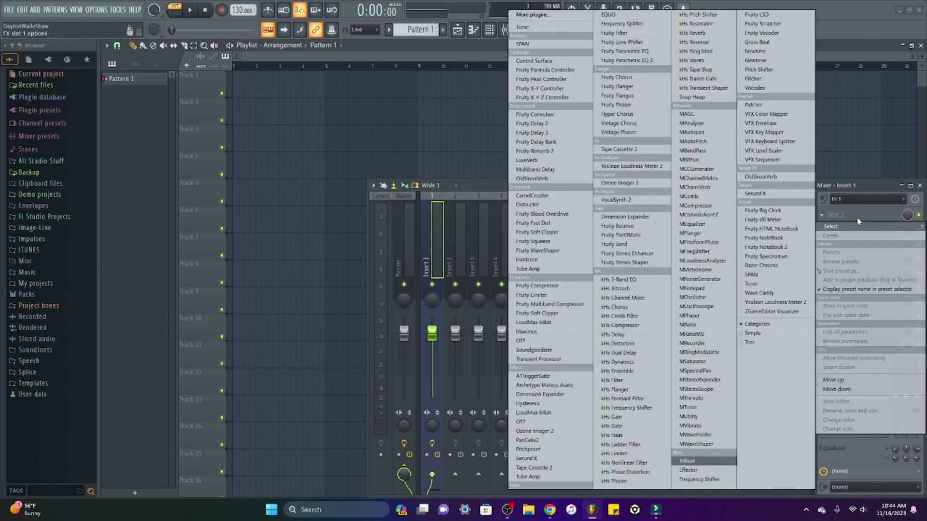
key(Return)
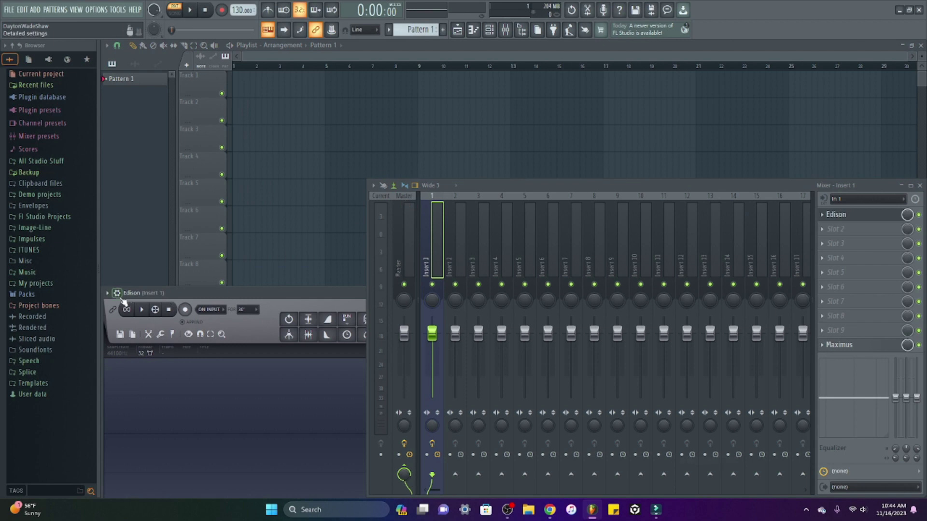
click(109, 289)
click(122, 475)
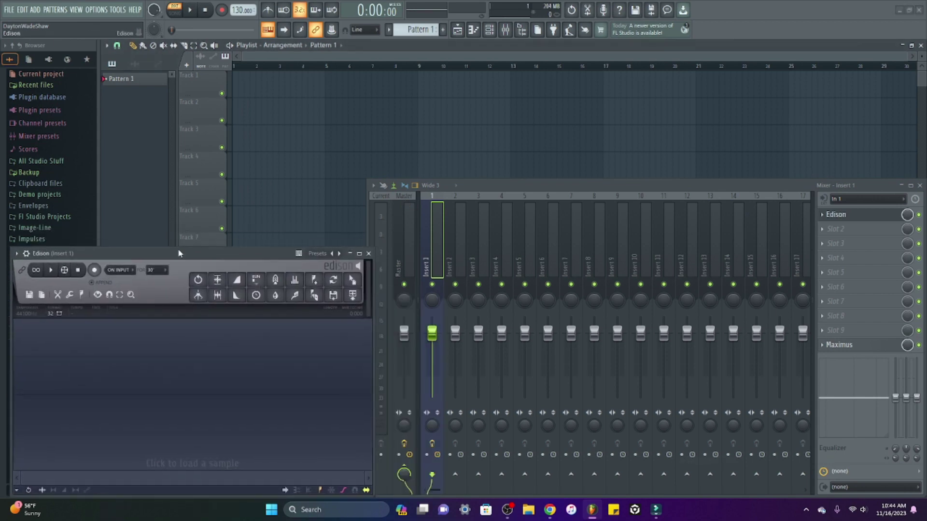
drag(178, 256, 171, 255)
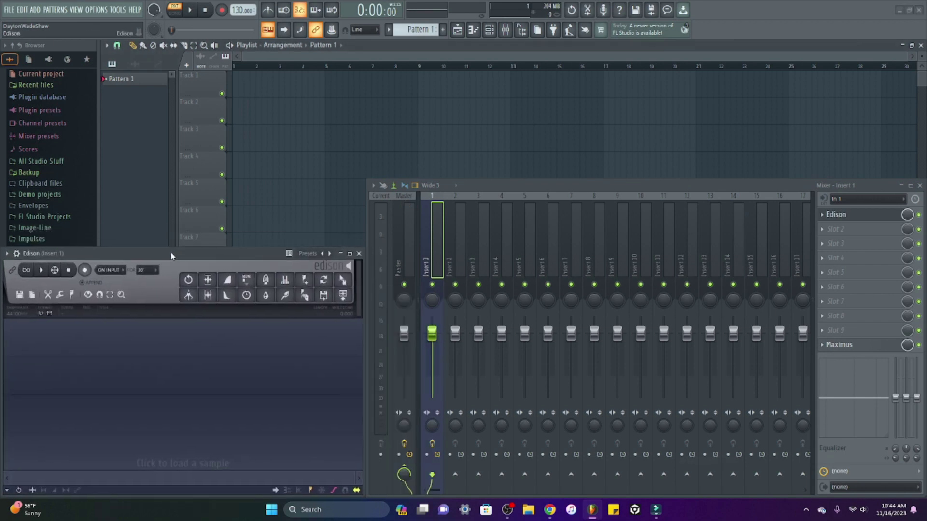
click(429, 456)
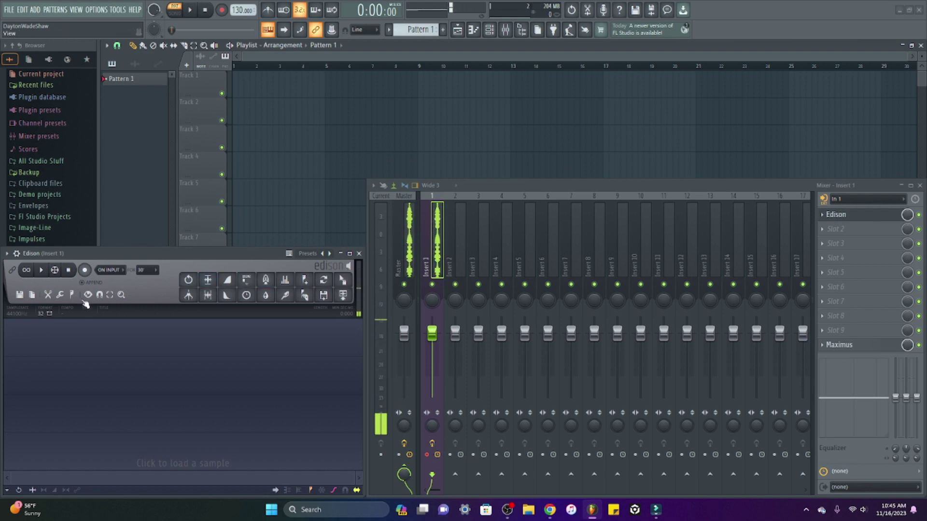
Record a voice take in Edison, delete its trailing tail, and select the remaining 3.9-second clip.
click(85, 270)
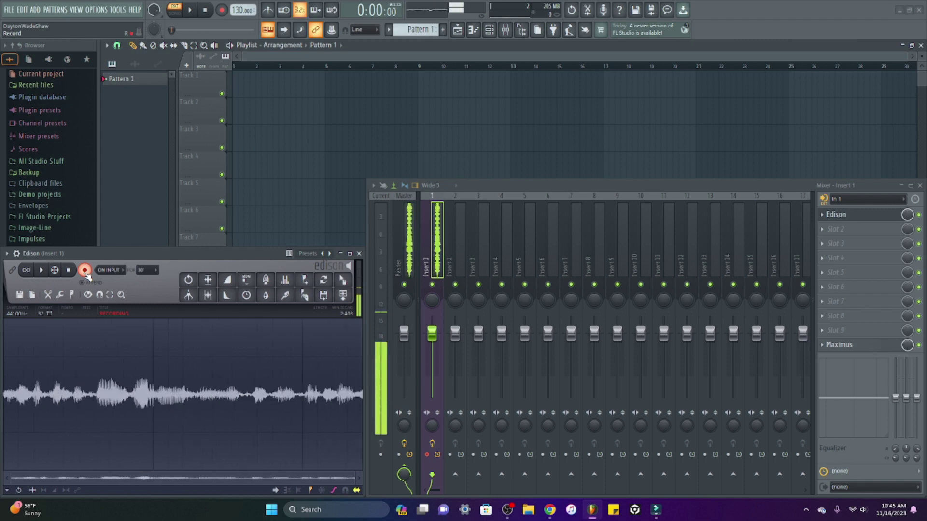
click(85, 269)
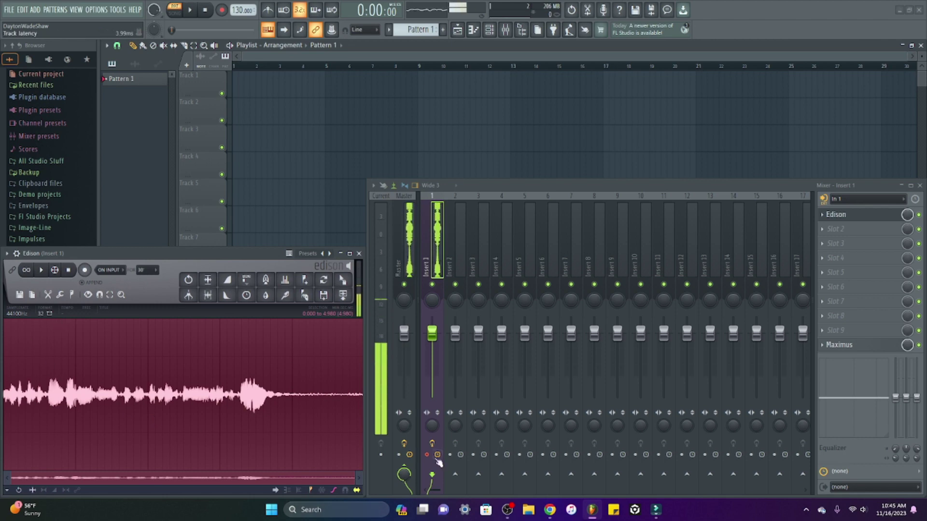
click(75, 387)
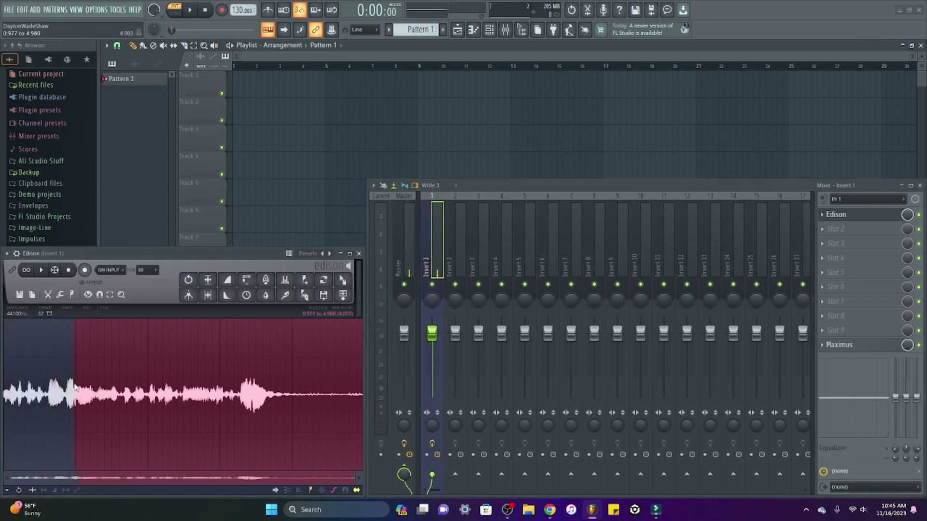
drag(75, 388, 288, 383)
key(Delete)
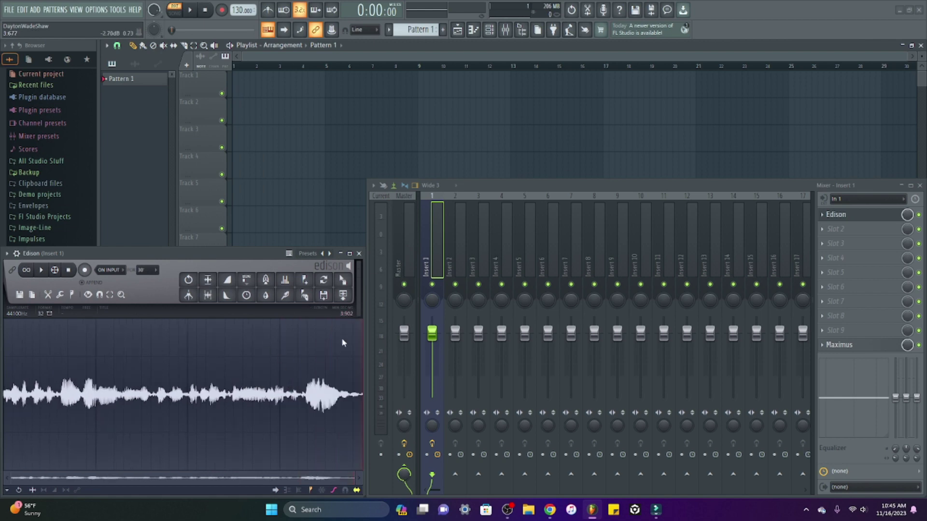
double_click(349, 349)
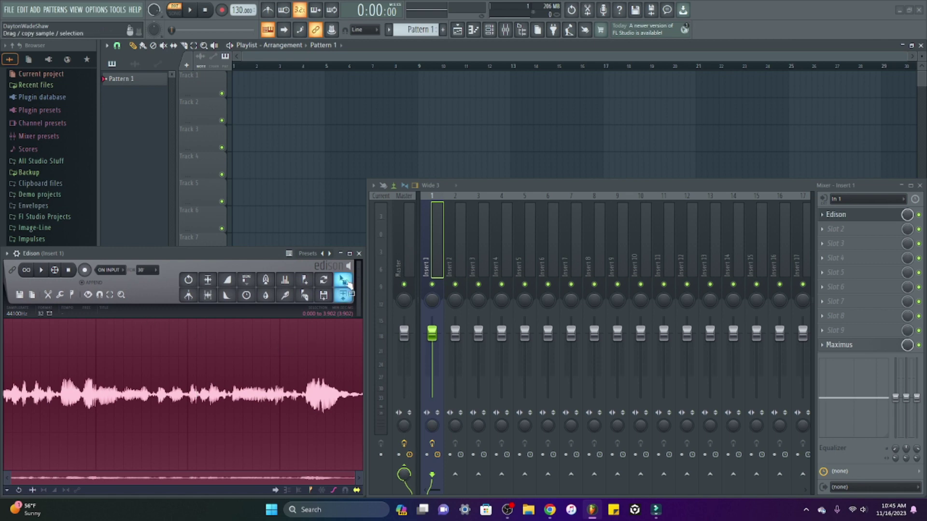
Drag the trimmed Edison take onto the start of playlist Track 1.
drag(342, 282, 238, 79)
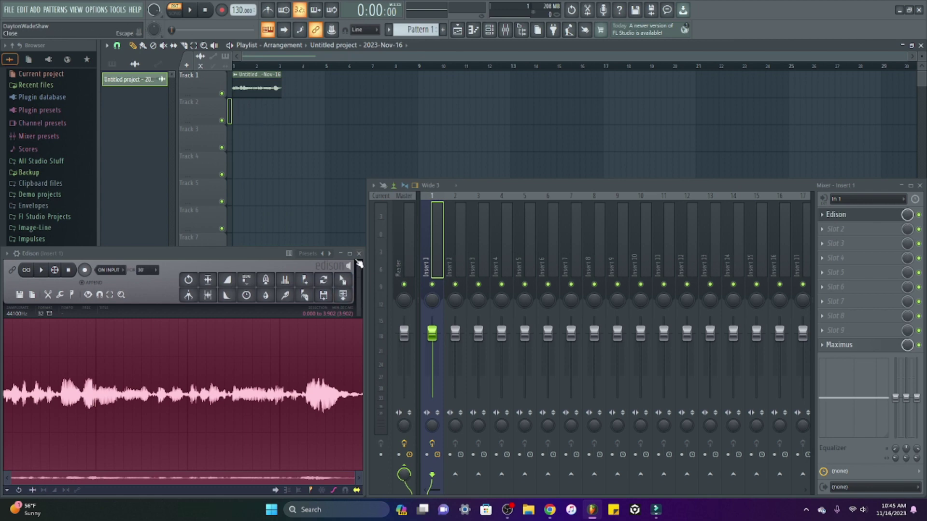
scroll(249, 73, up, 2)
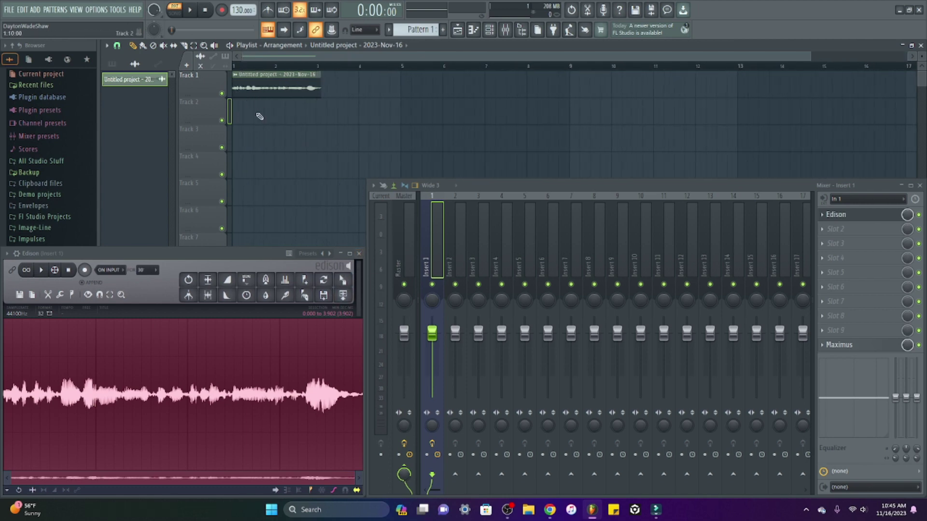
key(F6)
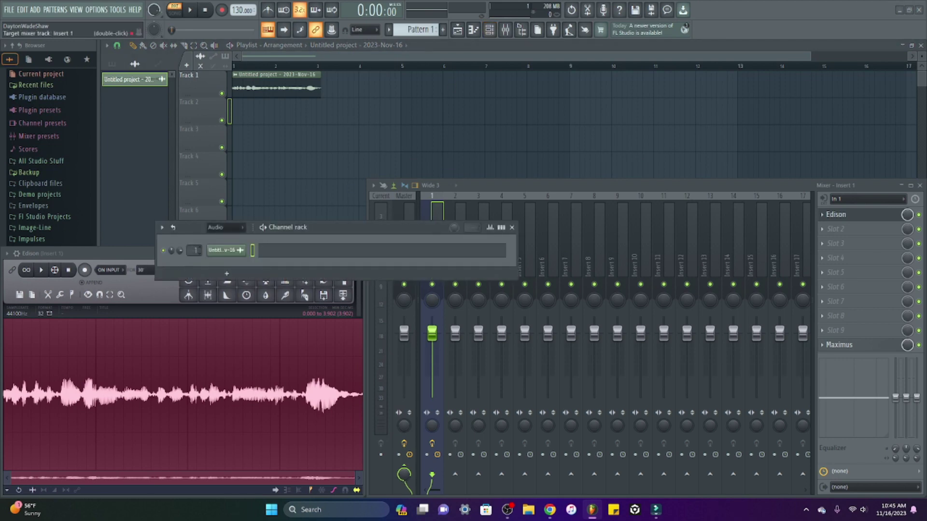
scroll(195, 250, up, 2)
scroll(195, 250, down, 1)
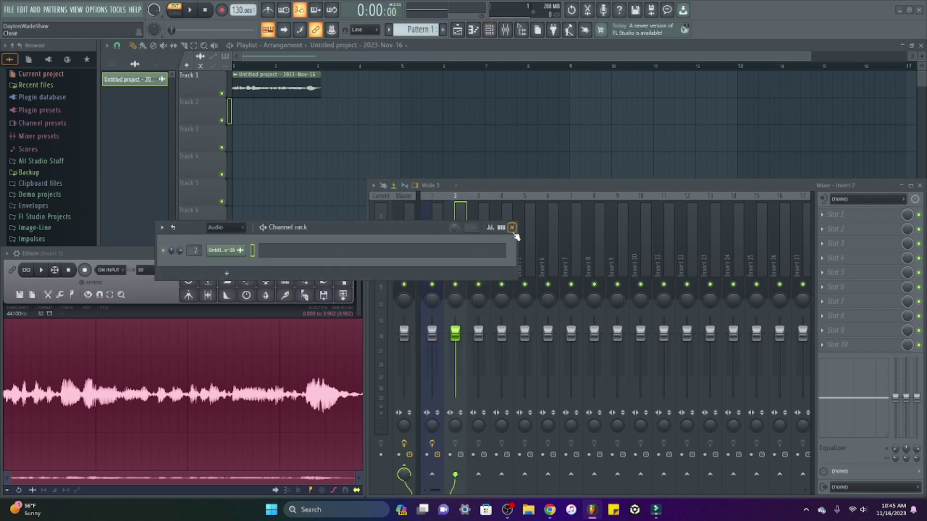
click(511, 228)
Cut the take out of Edison via its Edit menu and check the On input record mode.
click(49, 295)
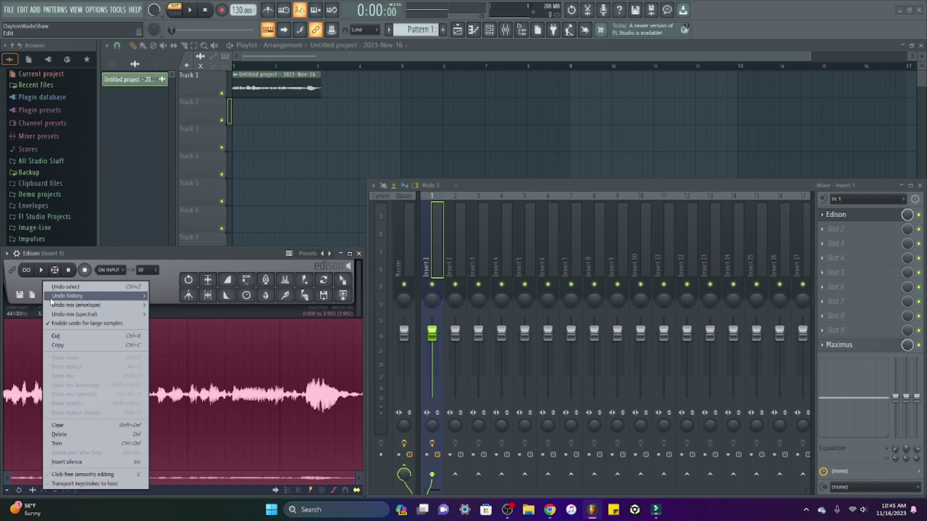
click(76, 337)
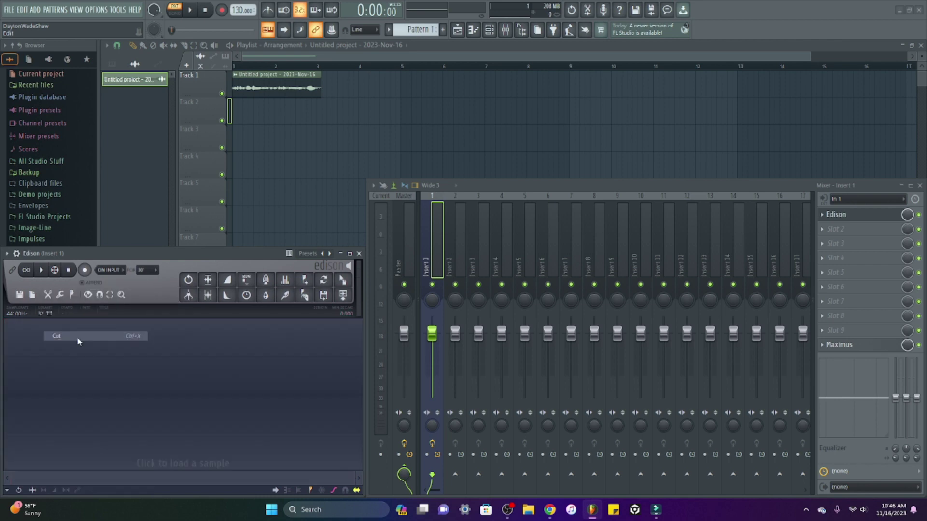
click(121, 271)
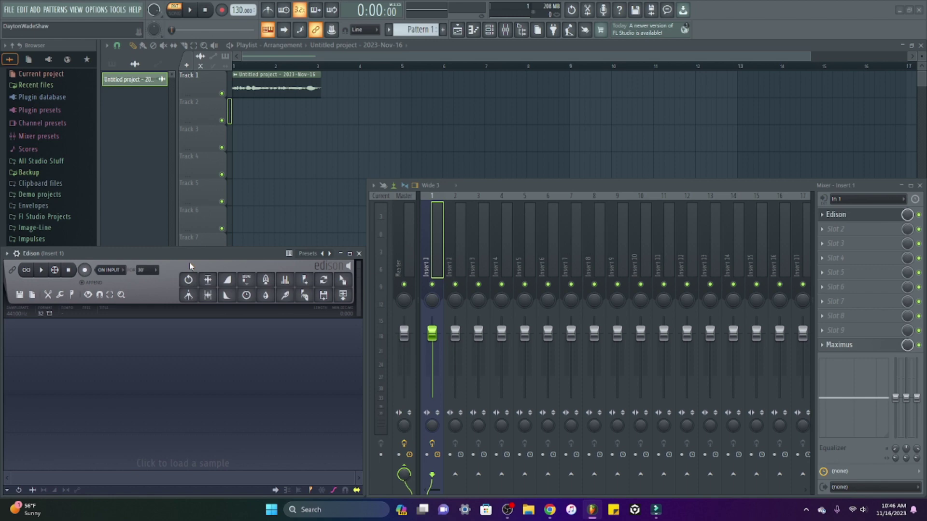
Close Edison and start recording as 'Audio, into the playlist as an audio clip'.
click(359, 254)
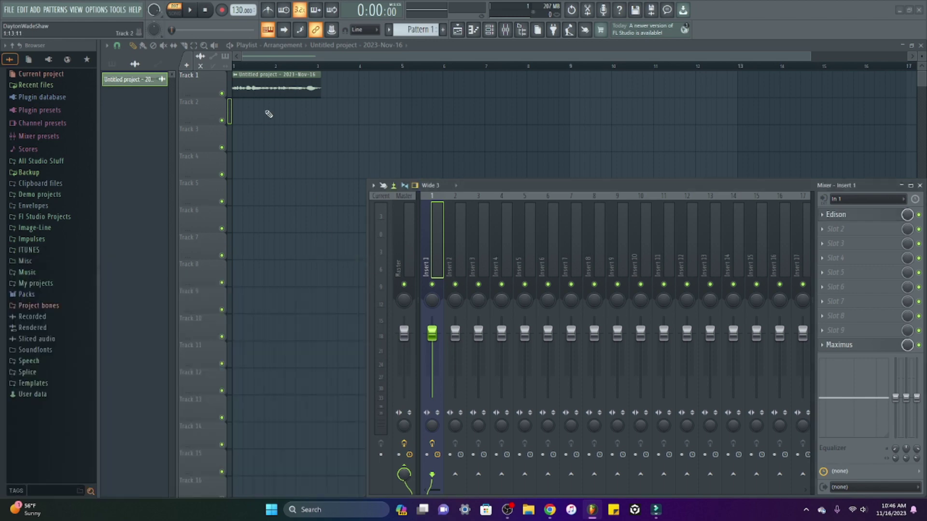
click(221, 11)
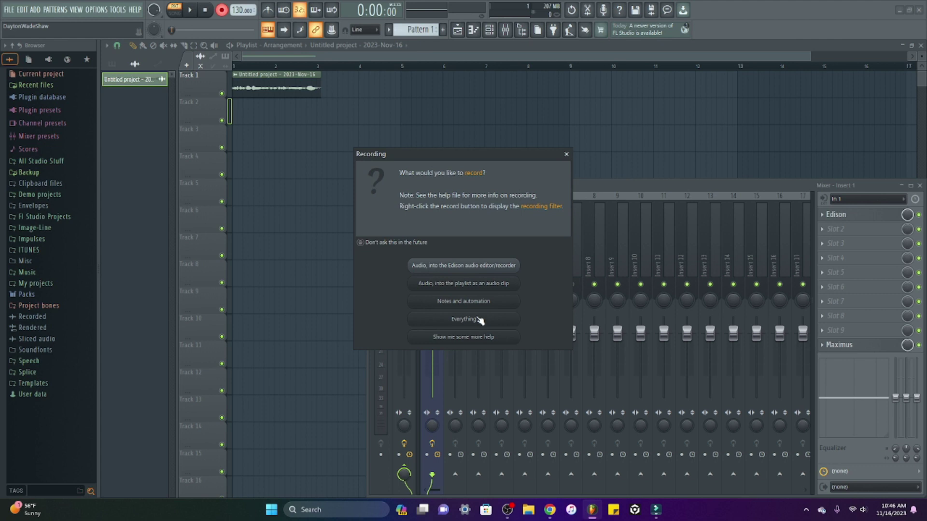
click(447, 284)
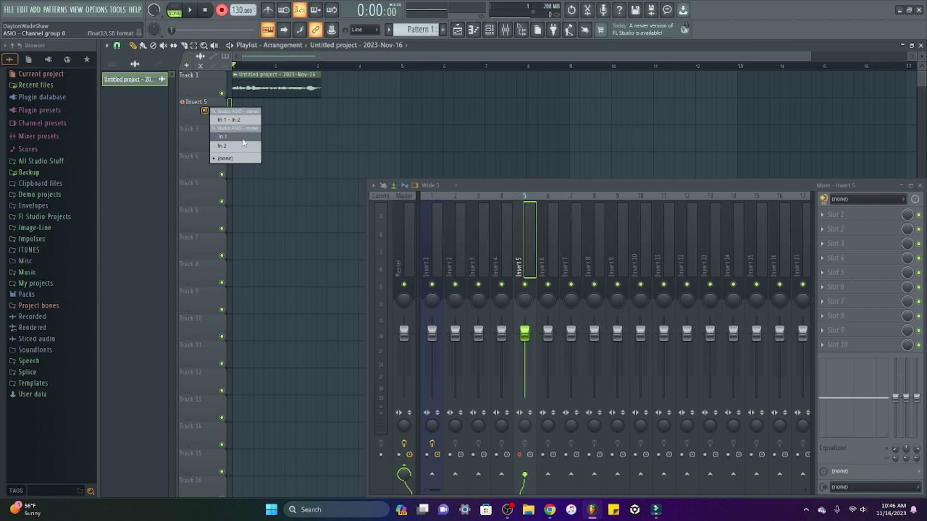
Record a first take from In 1 with Track 1 muted, move it to Track 4, and play it back.
click(223, 137)
key(space)
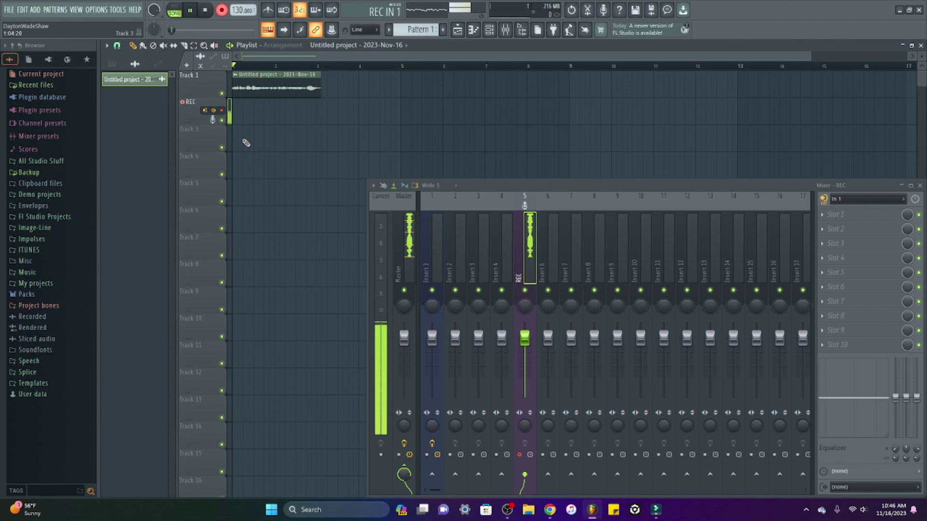
click(222, 94)
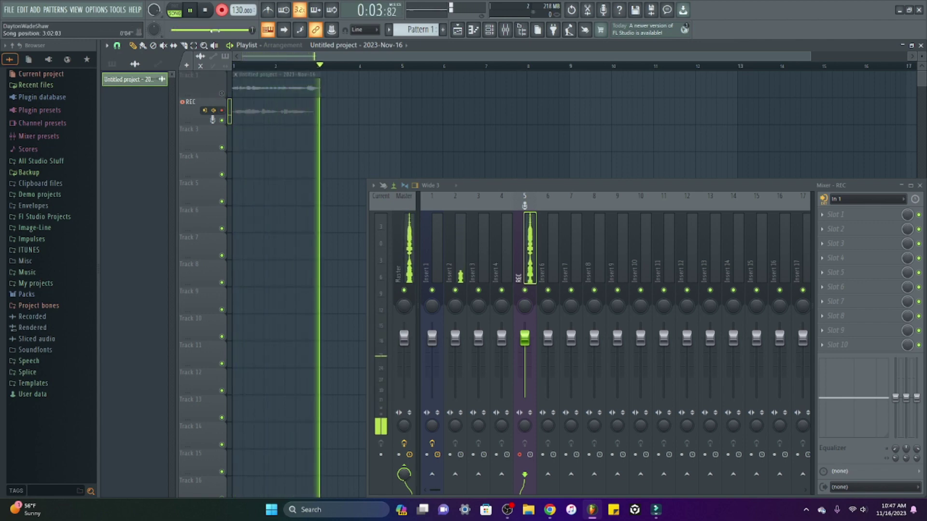
key(space)
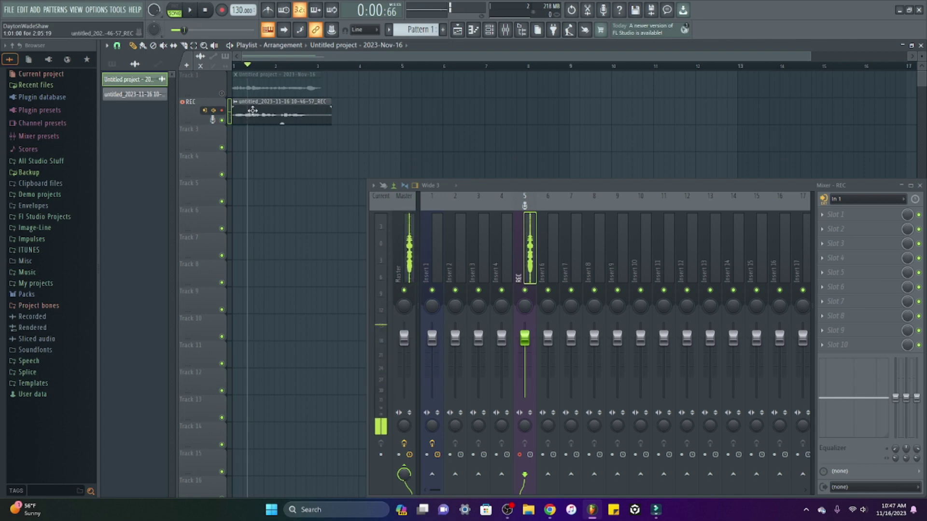
drag(252, 111, 253, 164)
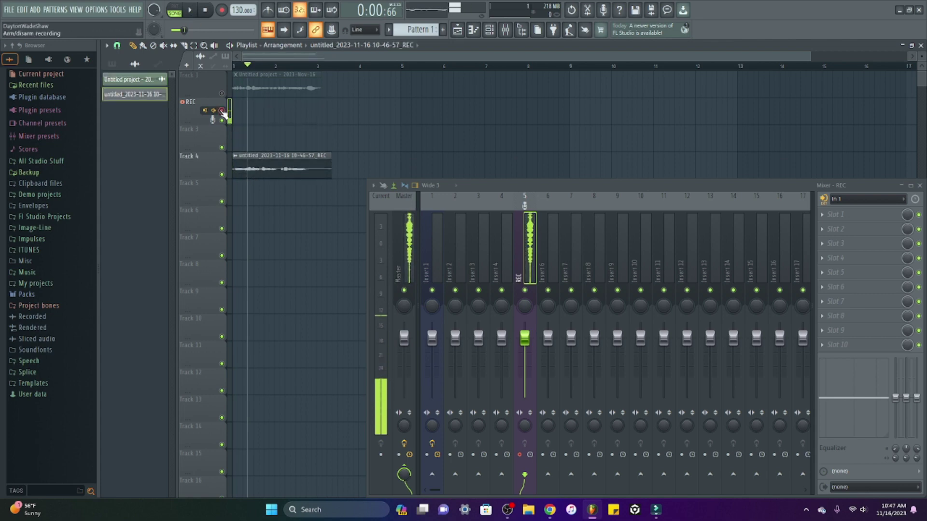
click(191, 17)
click(205, 11)
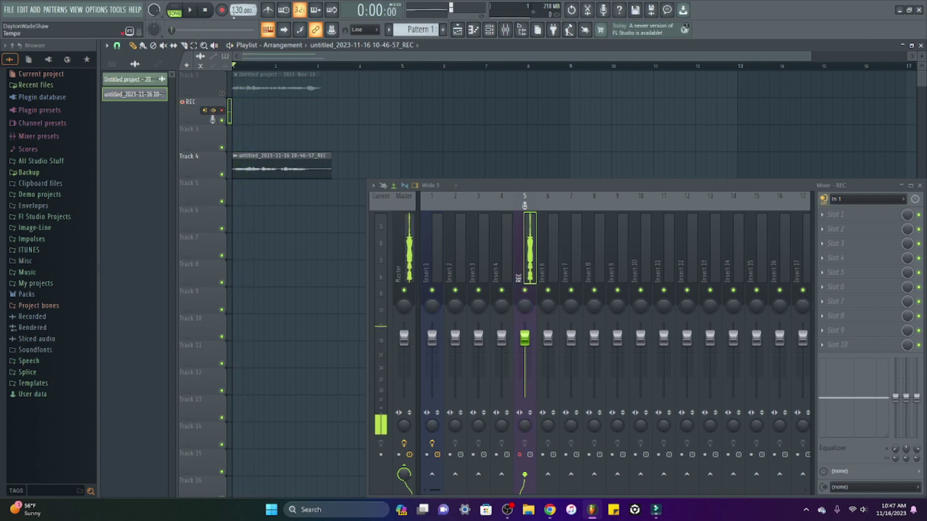
Record a second take into the playlist as an audio clip, then jump to bar 2.
click(221, 10)
click(441, 267)
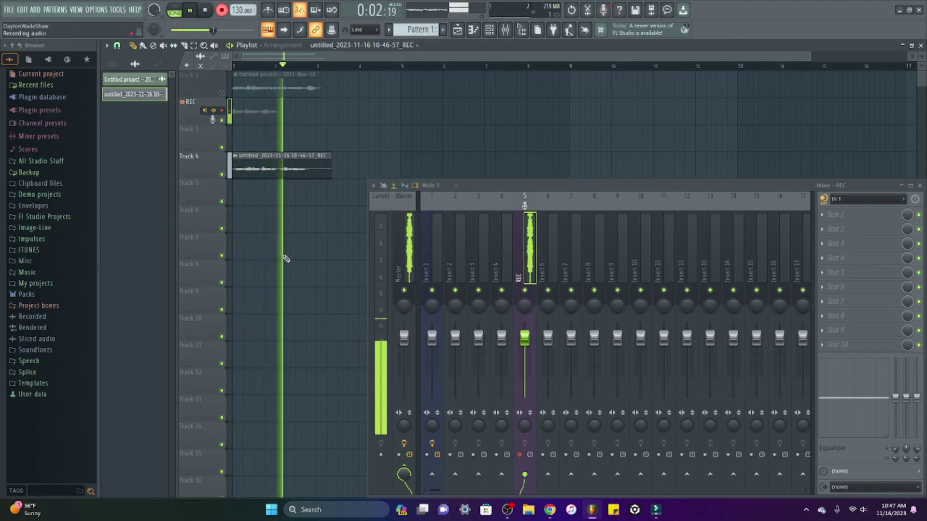
click(191, 11)
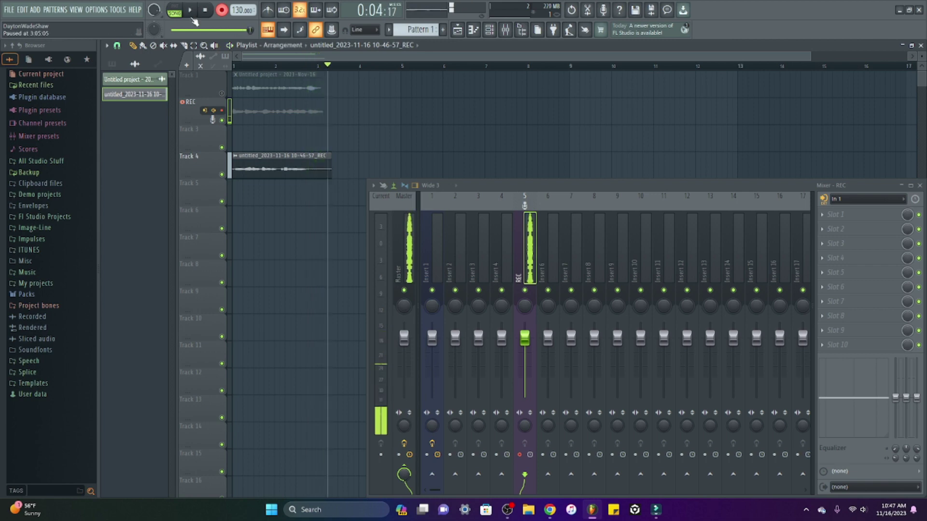
click(282, 71)
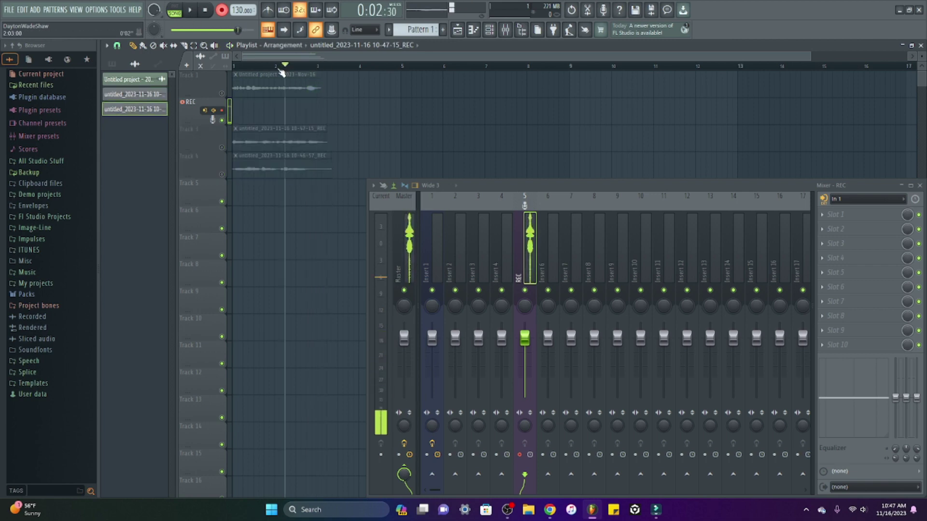
Return to the song start, shrink the REC track header to normal height, and disarm its recording.
key(space)
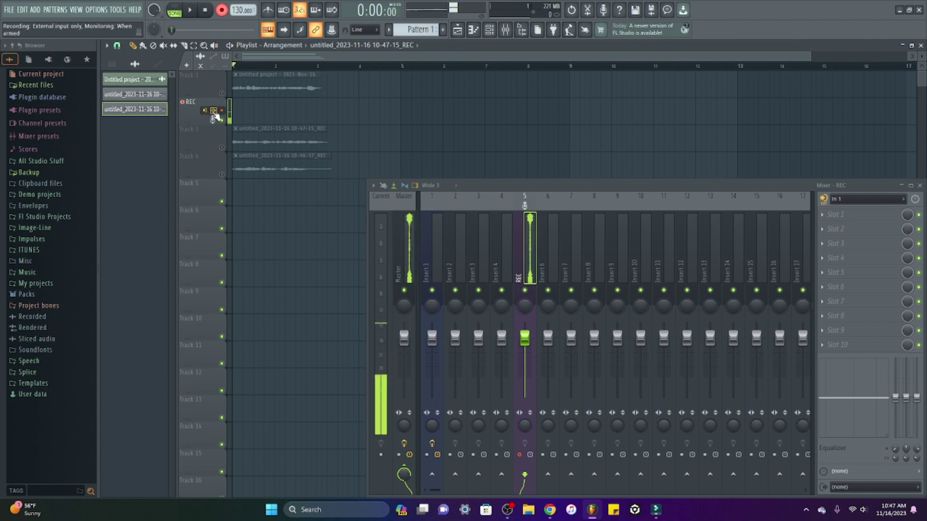
click(214, 113)
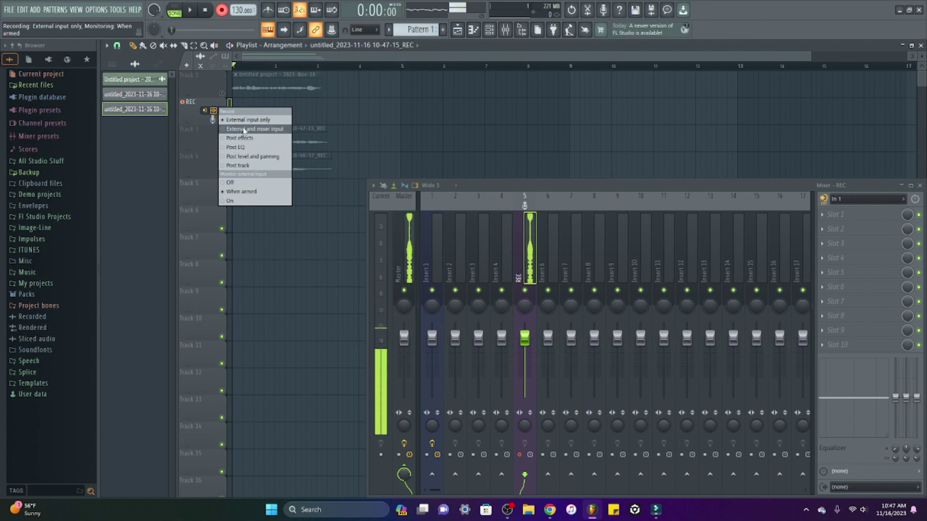
click(202, 122)
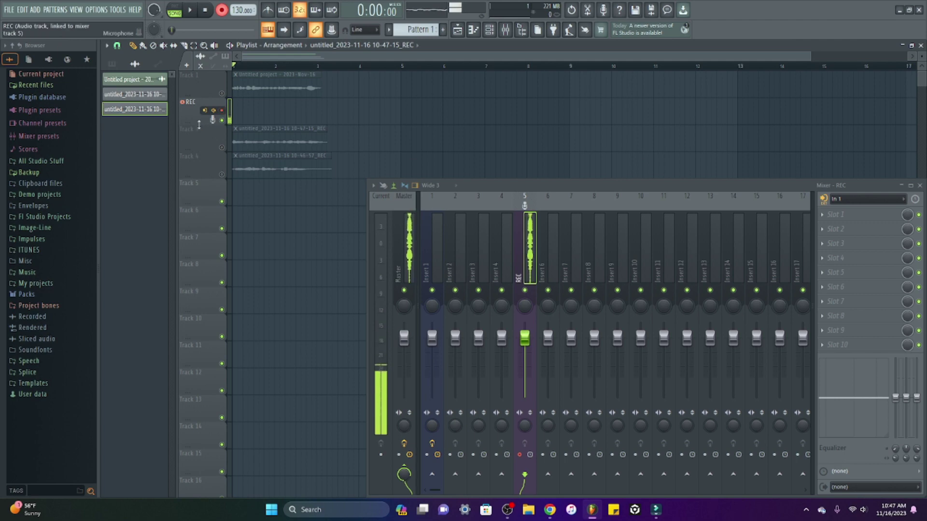
scroll(207, 125, up, 3)
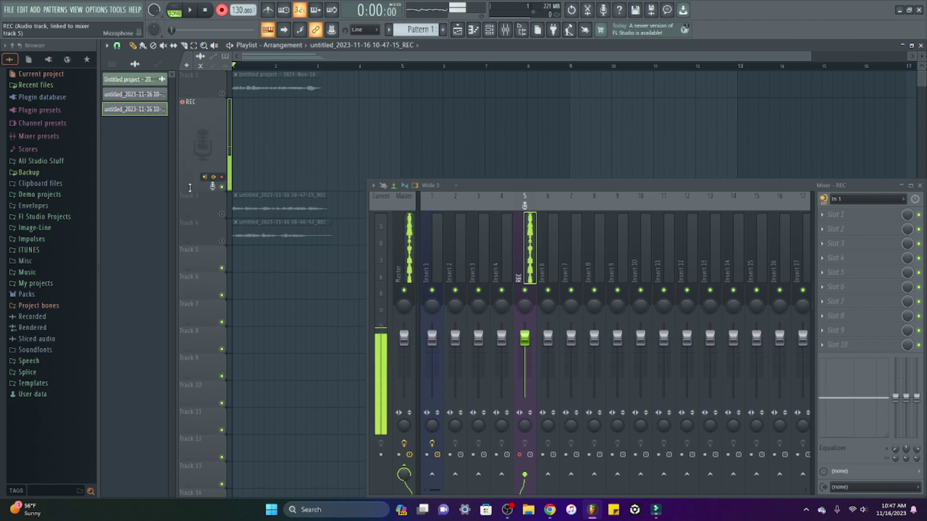
drag(190, 187, 188, 129)
click(526, 455)
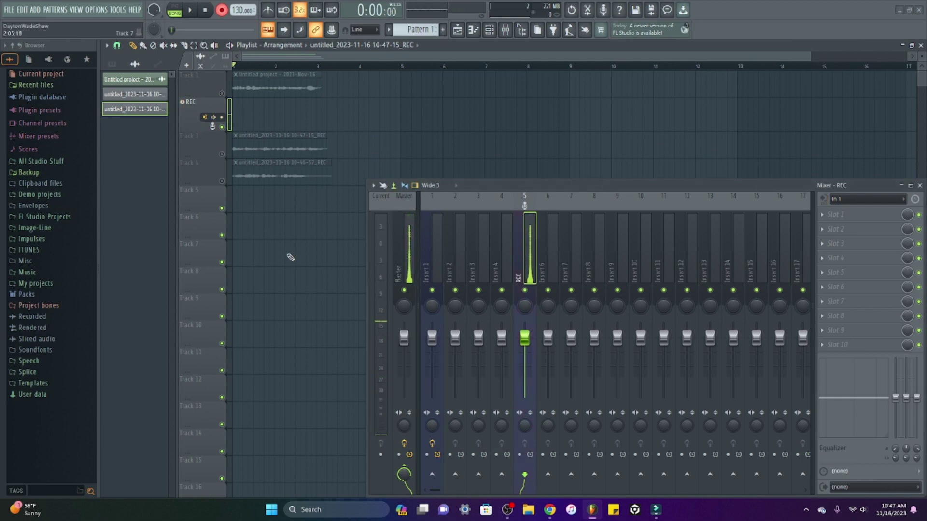